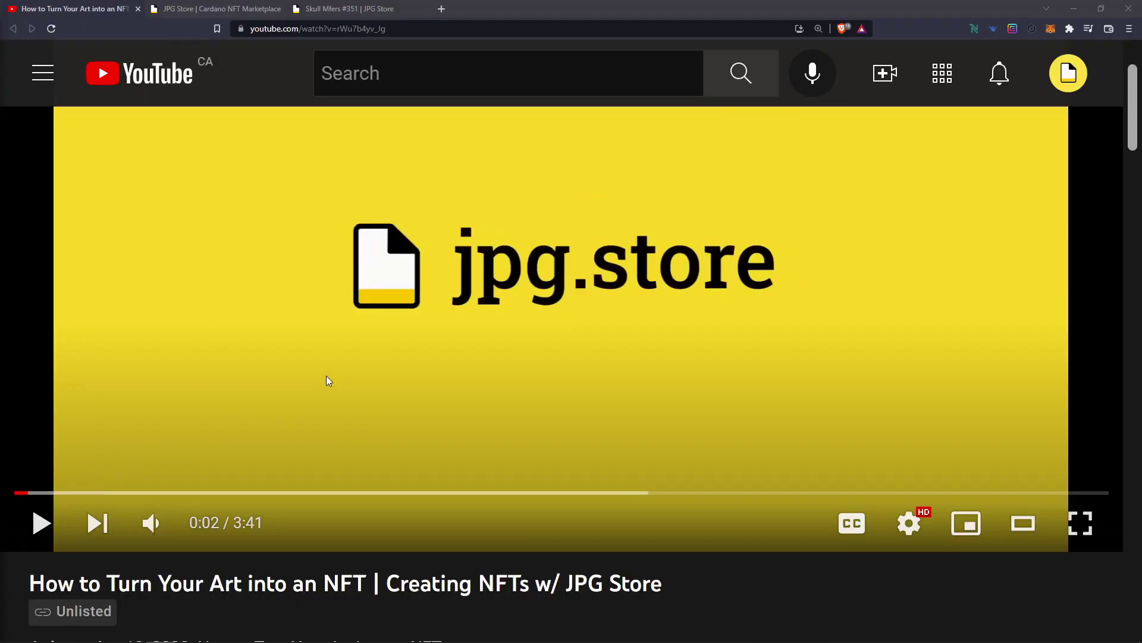
pyautogui.scroll(-4, 327, 382)
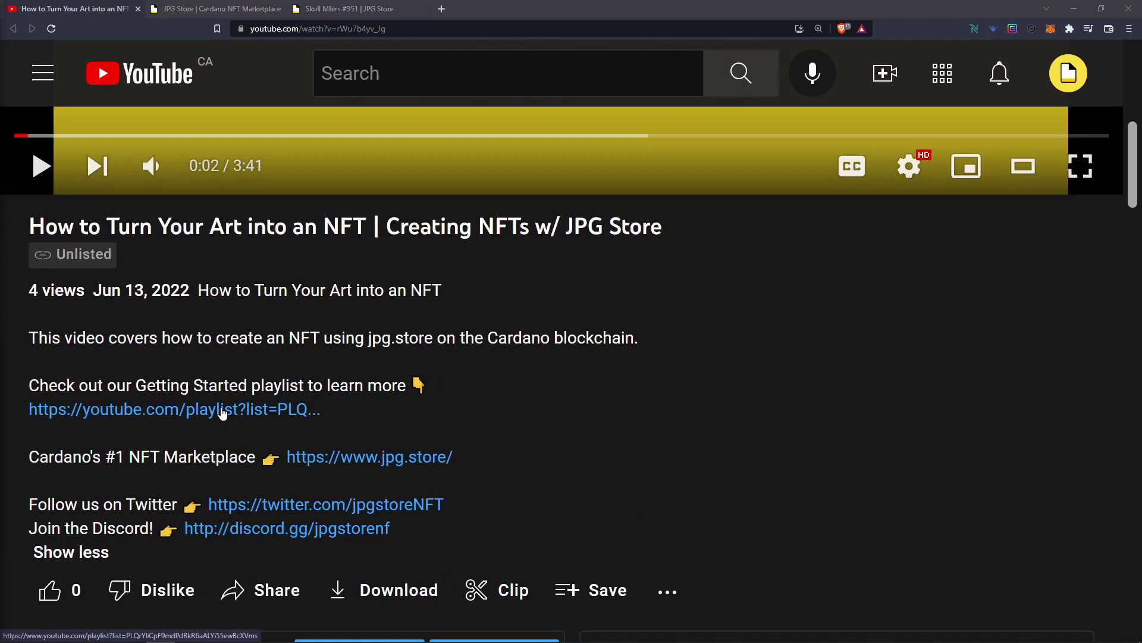
# Switch from the YouTube tutorial to the jpg.store homepage tab.
pyautogui.hotkey('ctrl', 'Tab')
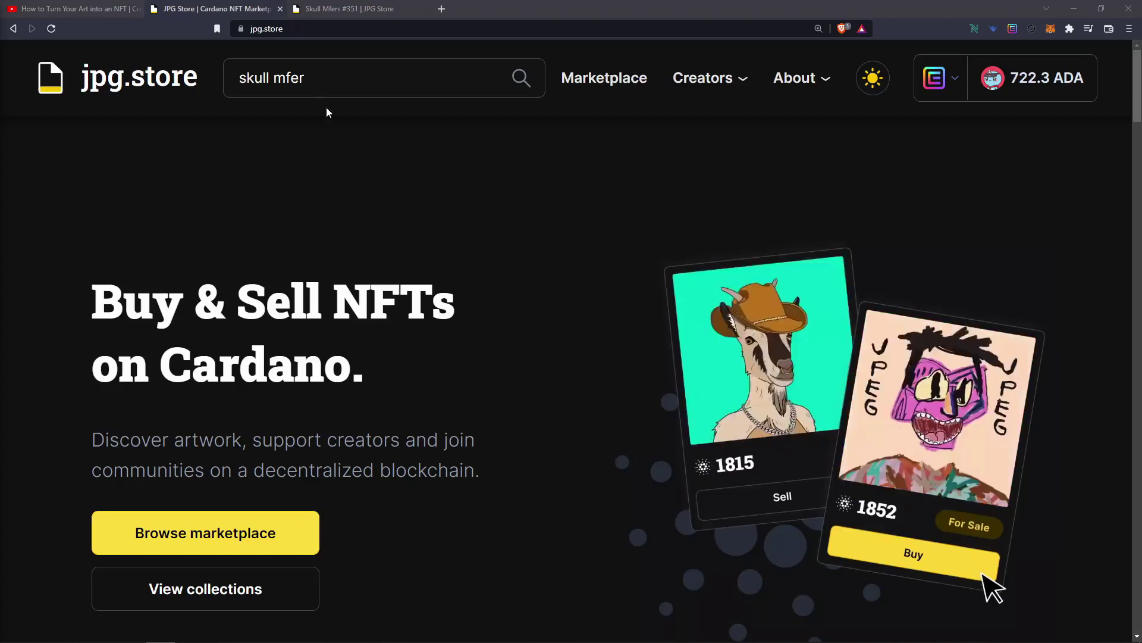
# Search for 'skull mfer' and open the Skull Mfers collection page.
pyautogui.click(338, 78)
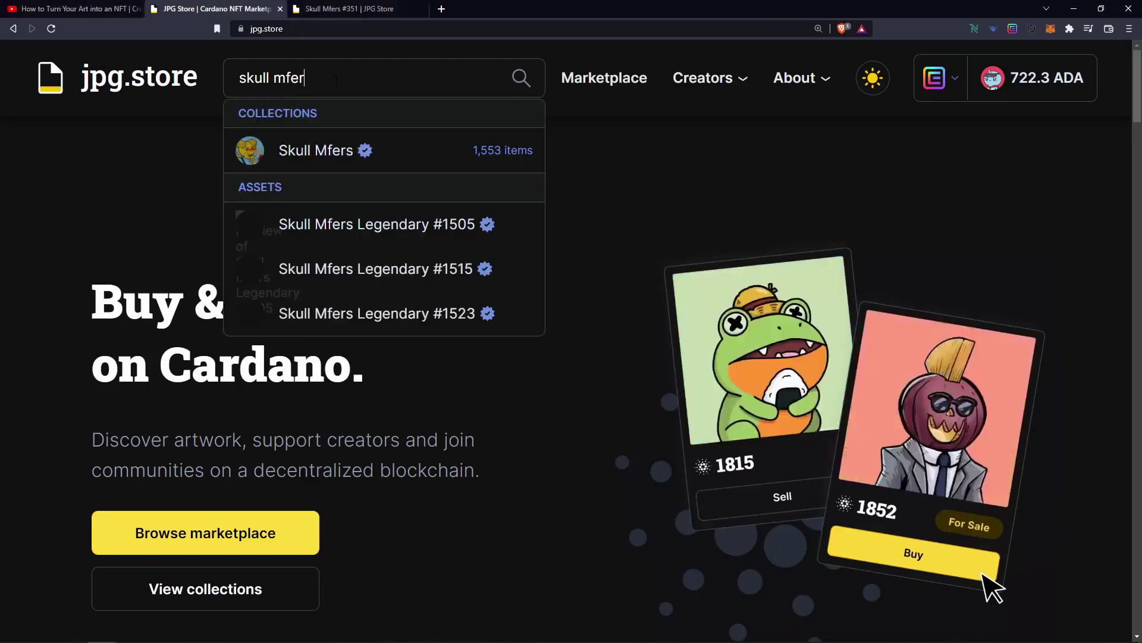
pyautogui.click(317, 146)
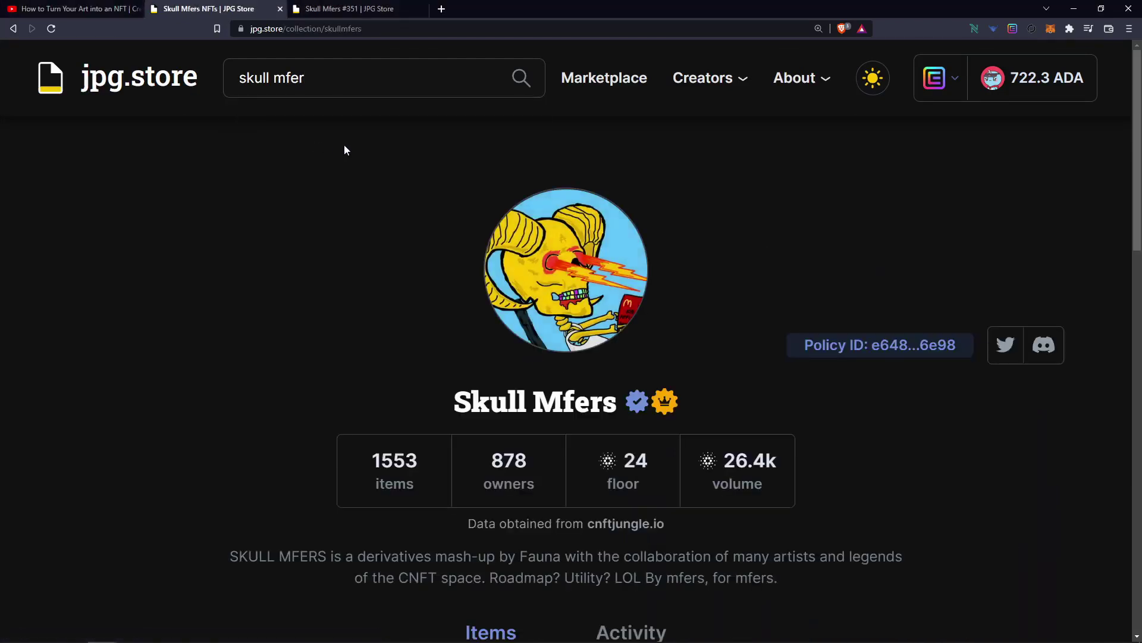
pyautogui.scroll(-4, 342, 170)
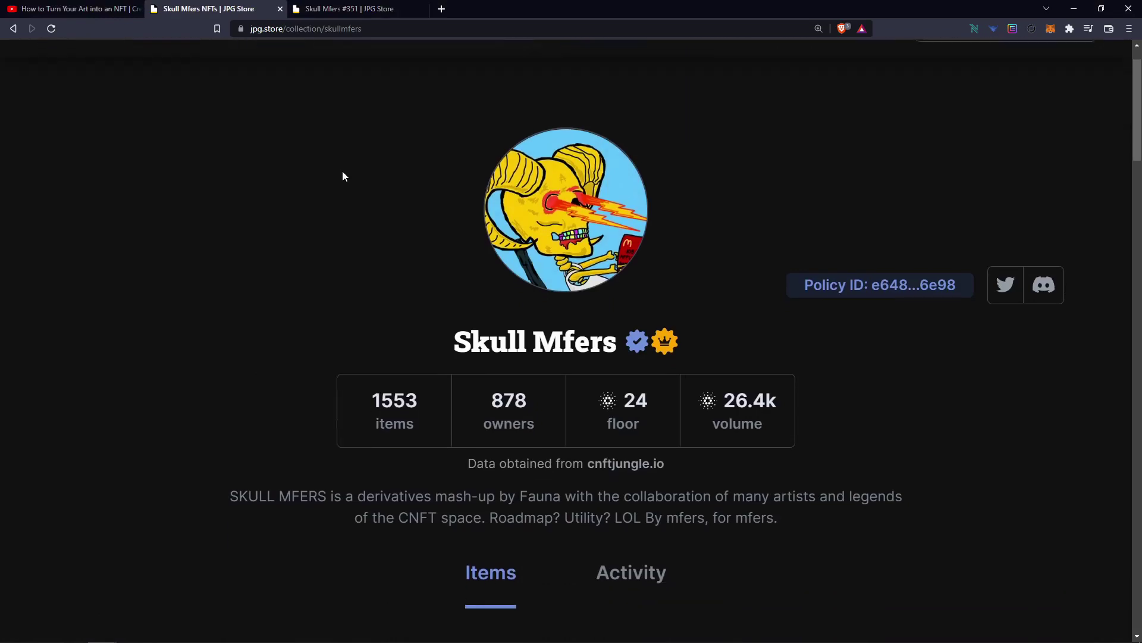
pyautogui.scroll(-4, 341, 170)
pyautogui.scroll(-1, 338, 170)
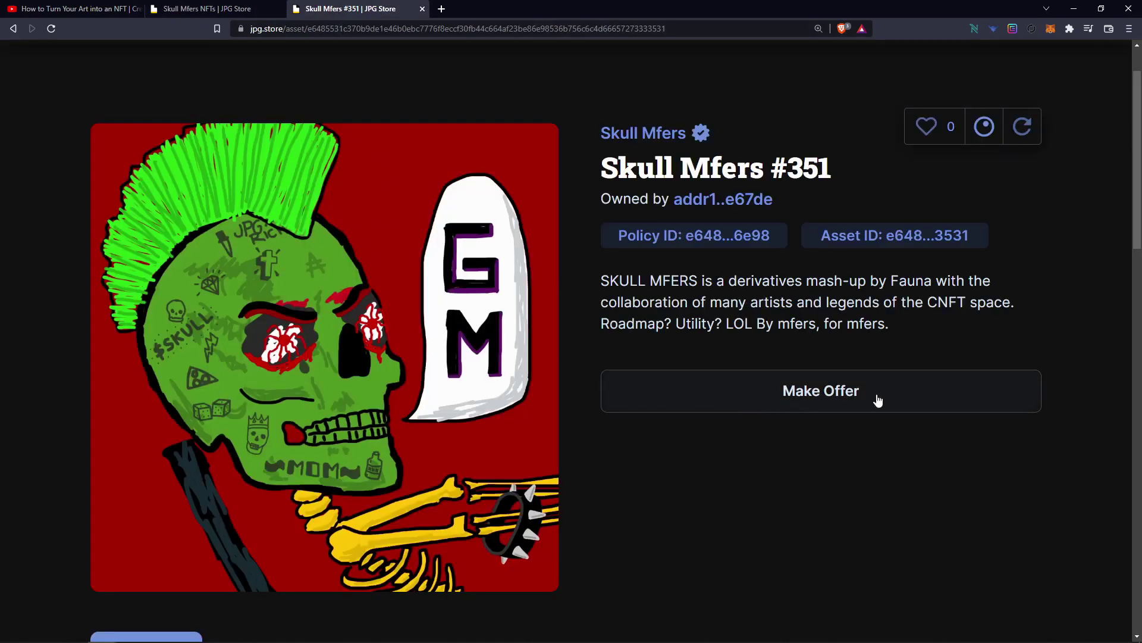
# Offer 5 ADA on Skull Mfers #351, signed and submitted through Eternl.
pyautogui.click(818, 396)
pyautogui.click(428, 372)
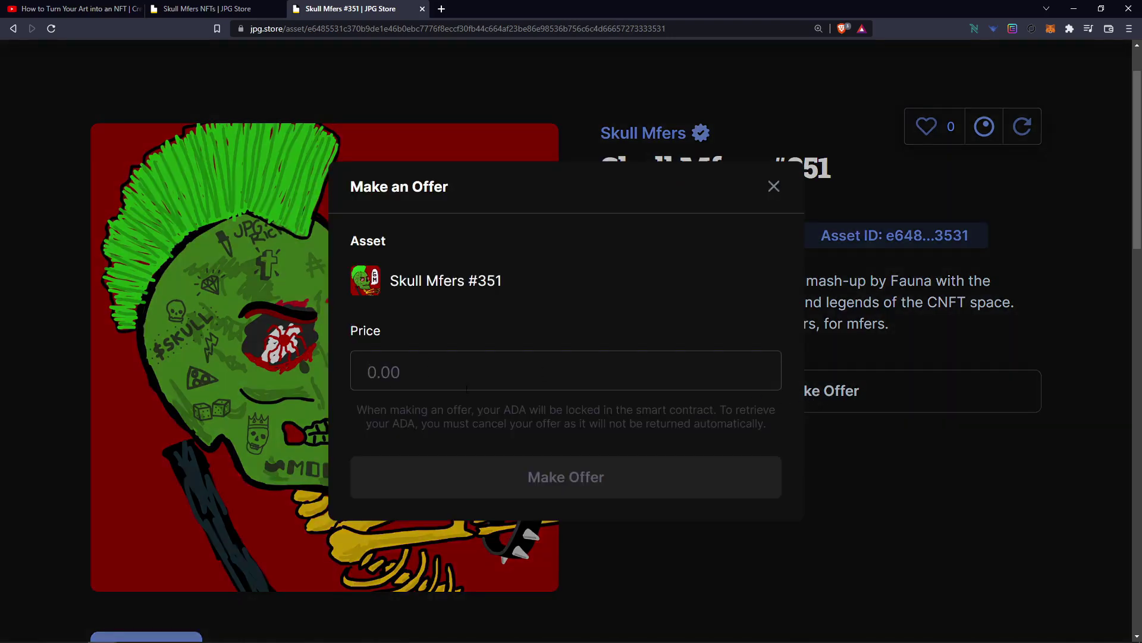
pyautogui.write('5')
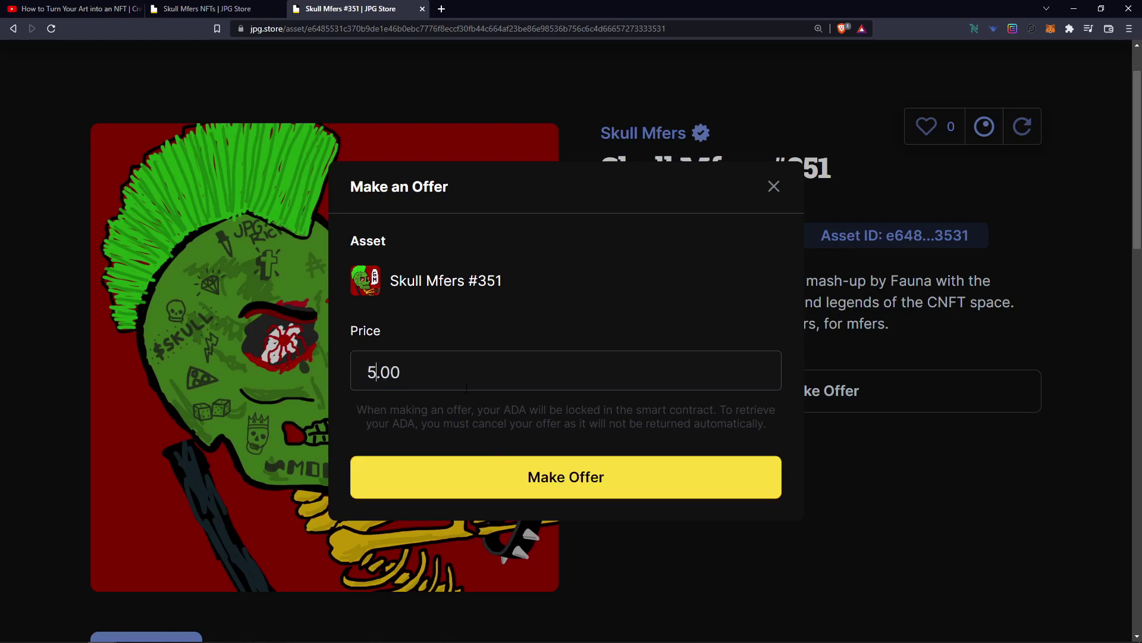
pyautogui.click(516, 481)
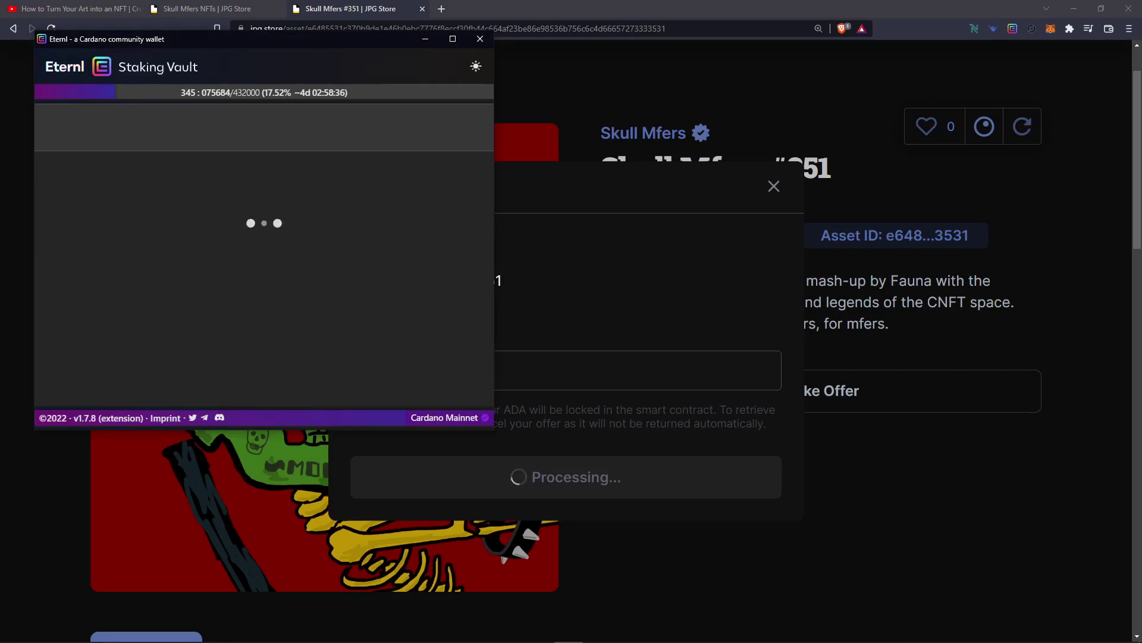
pyautogui.click(390, 337)
pyautogui.click(371, 292)
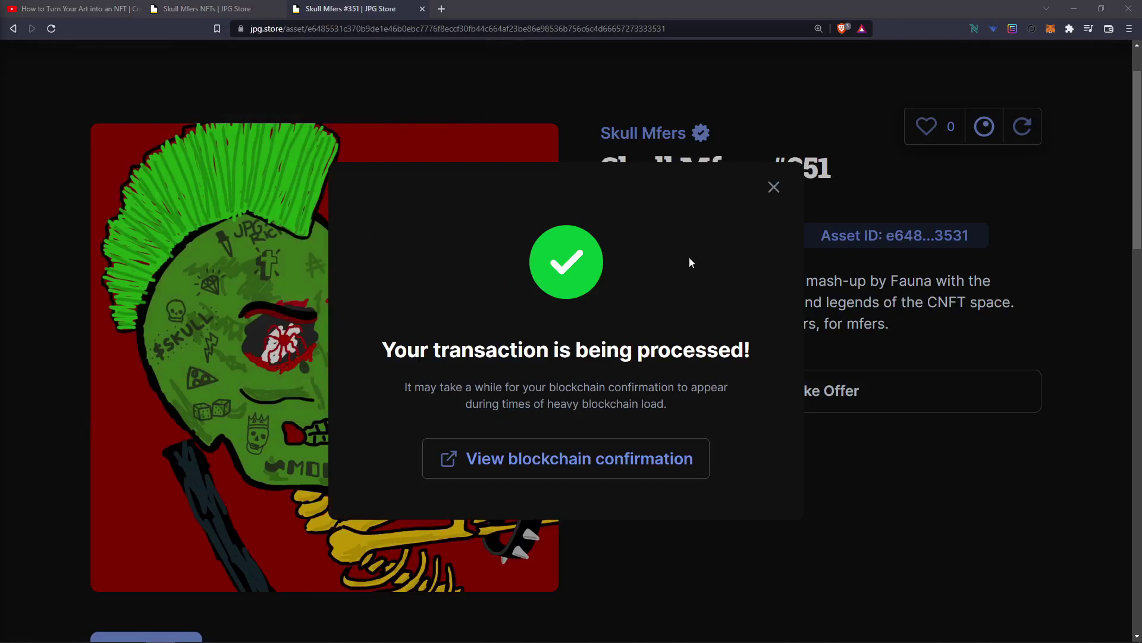
pyautogui.click(774, 192)
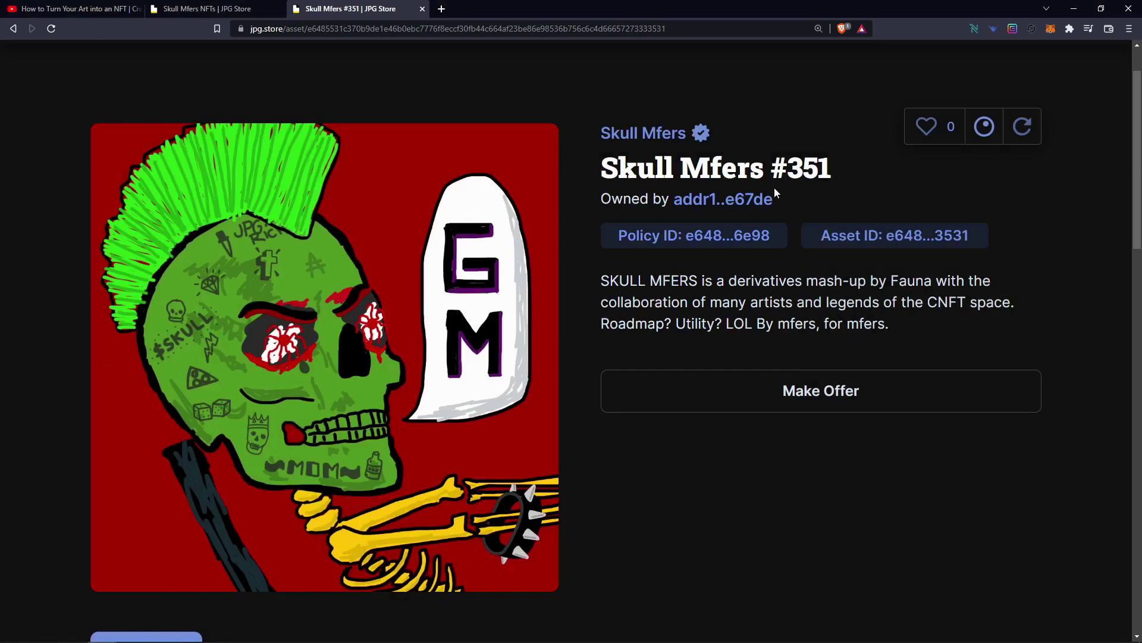
# Check Sent Offers, then the owner profile's Received Offers listing the 5 ADA offer.
pyautogui.hotkey('ctrl', 'shift', 'Tab')
pyautogui.click(1043, 78)
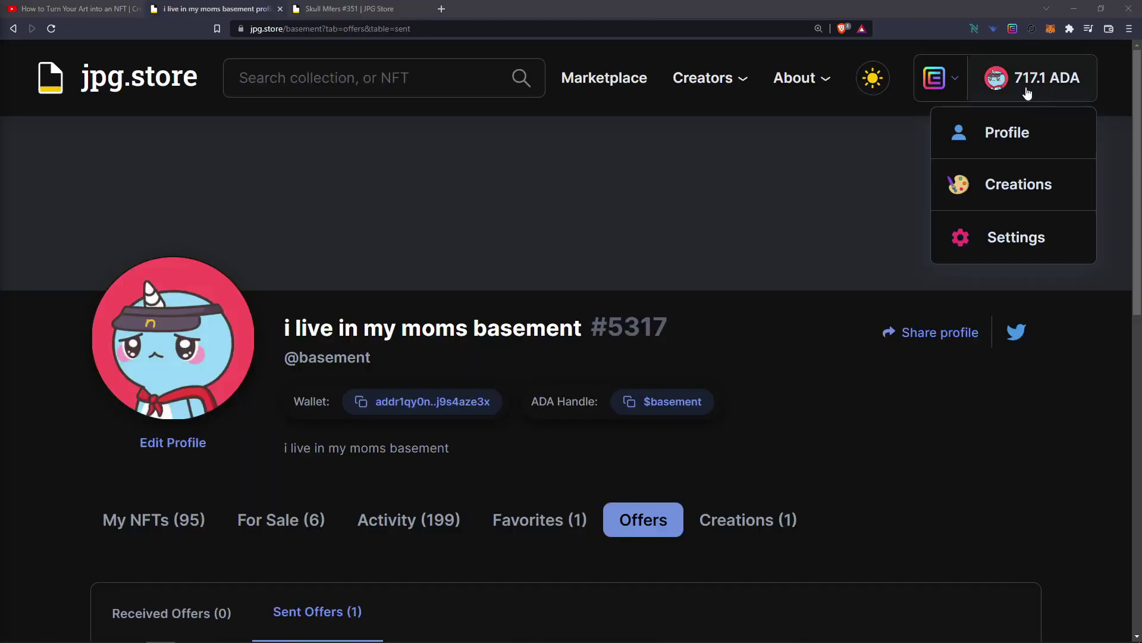
pyautogui.scroll(-3, 464, 348)
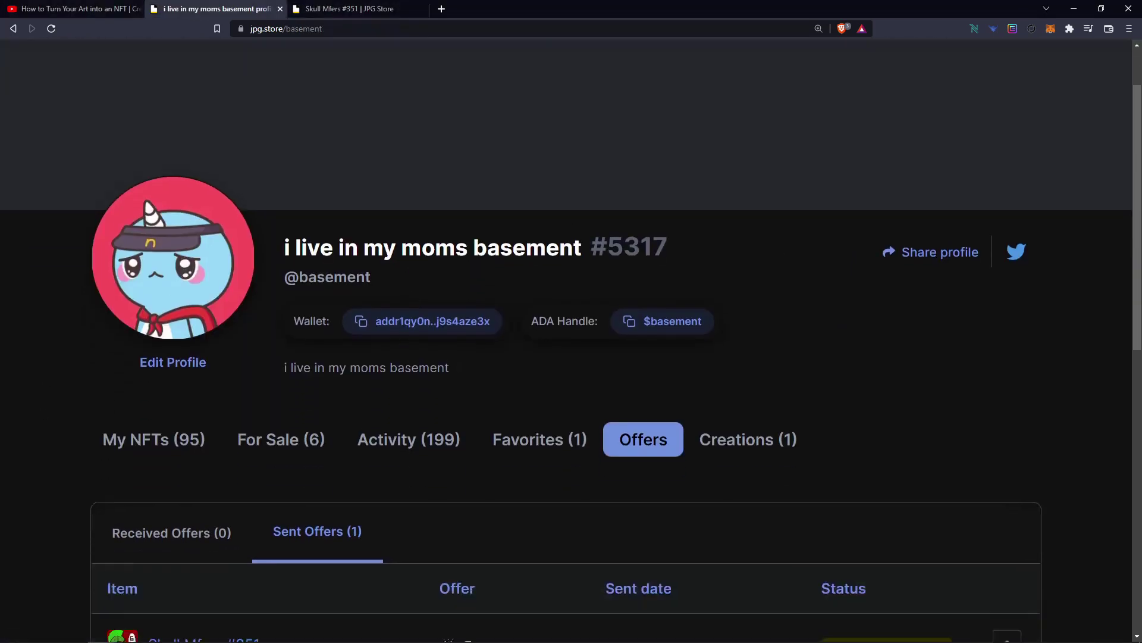
pyautogui.click(424, 410)
pyautogui.scroll(-2, 301, 406)
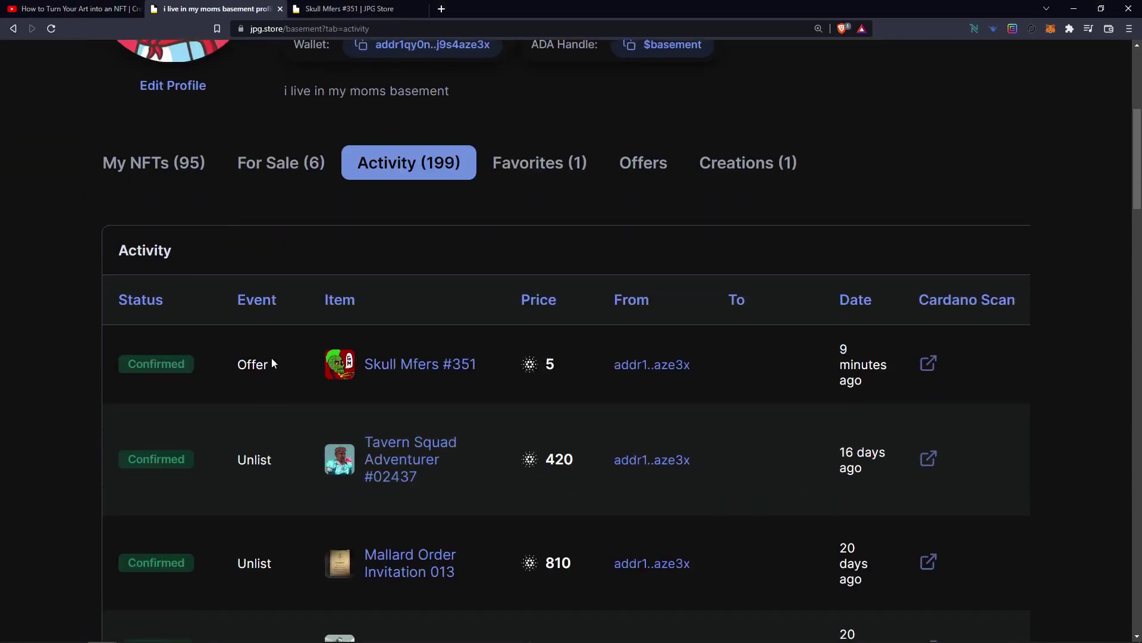
pyautogui.scroll(2, 561, 370)
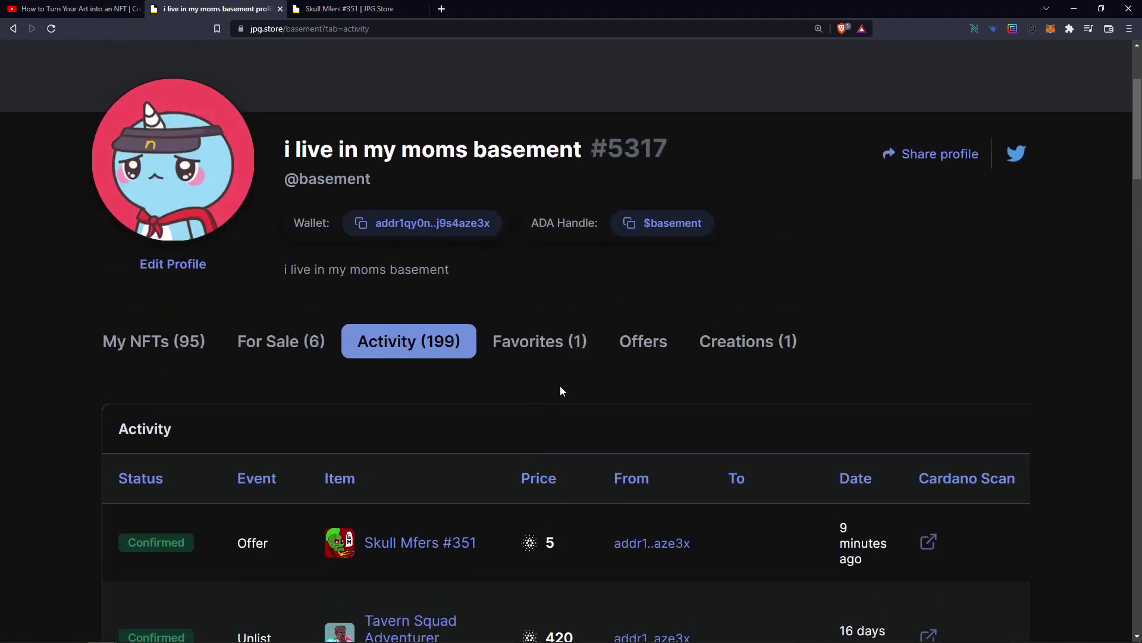
pyautogui.click(641, 349)
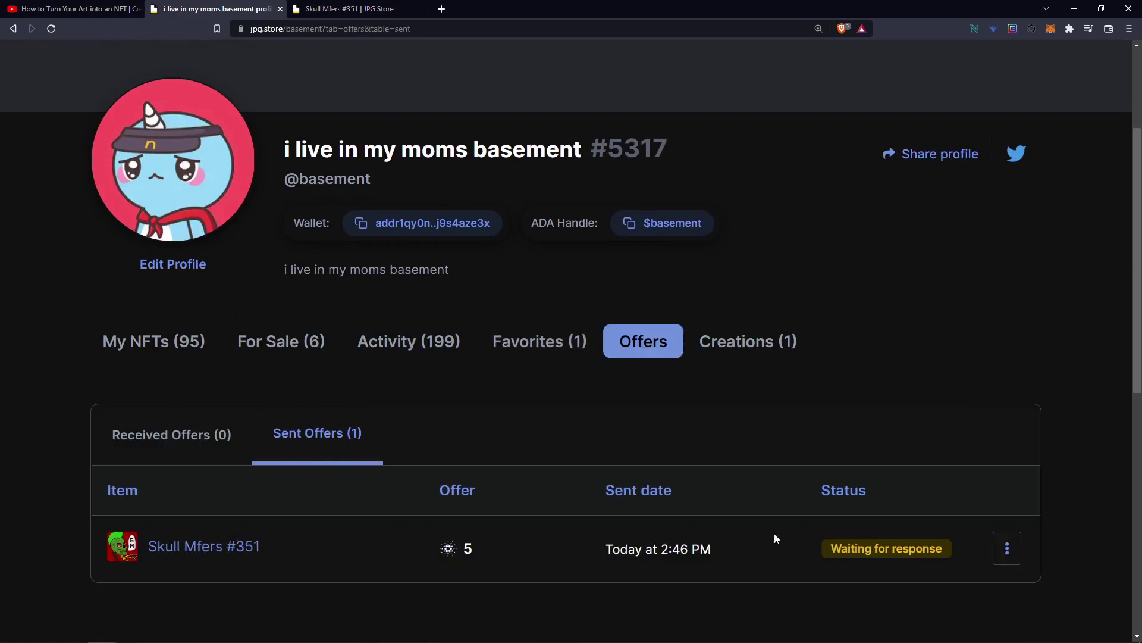
pyautogui.click(172, 440)
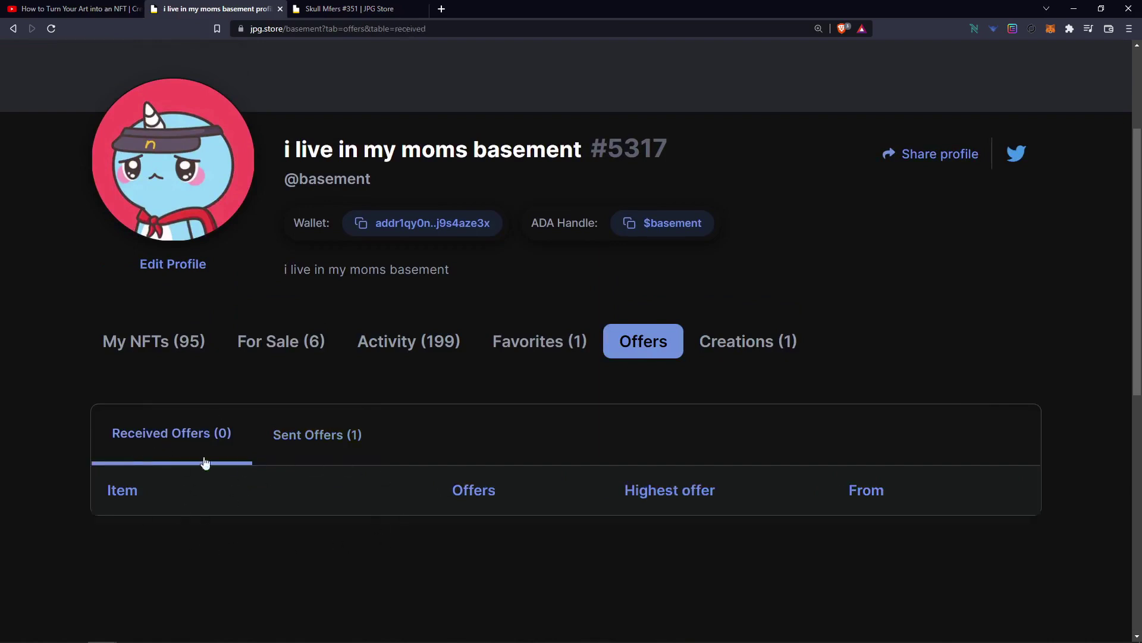
pyautogui.click(295, 437)
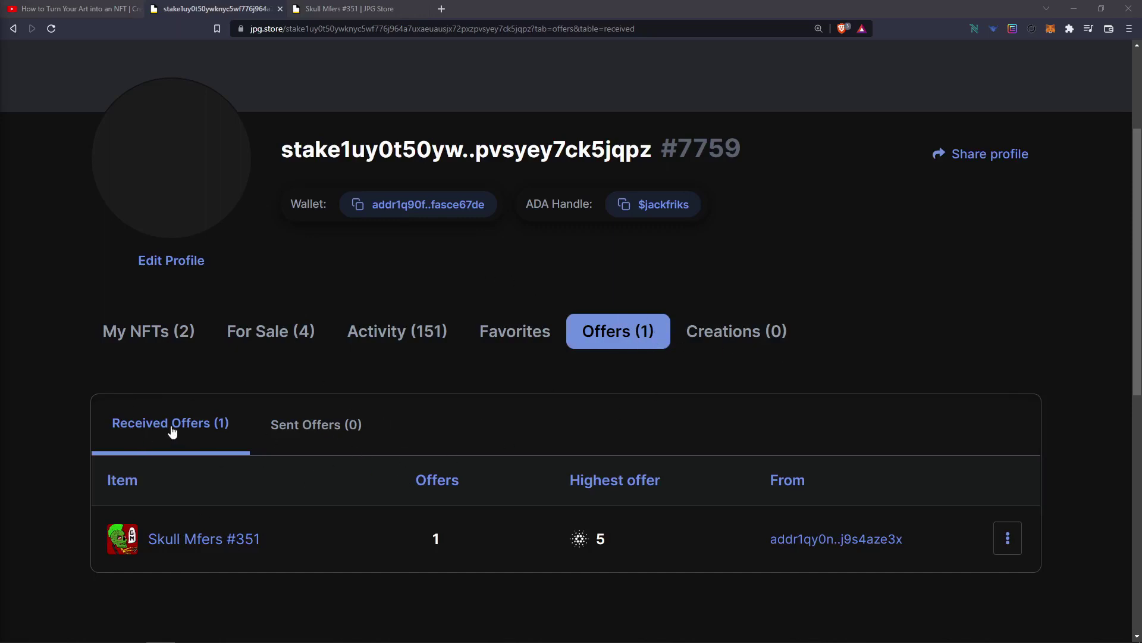
# Review the full list of offers made on Skull Mfers #351.
pyautogui.click(1008, 539)
pyautogui.scroll(-1, 926, 581)
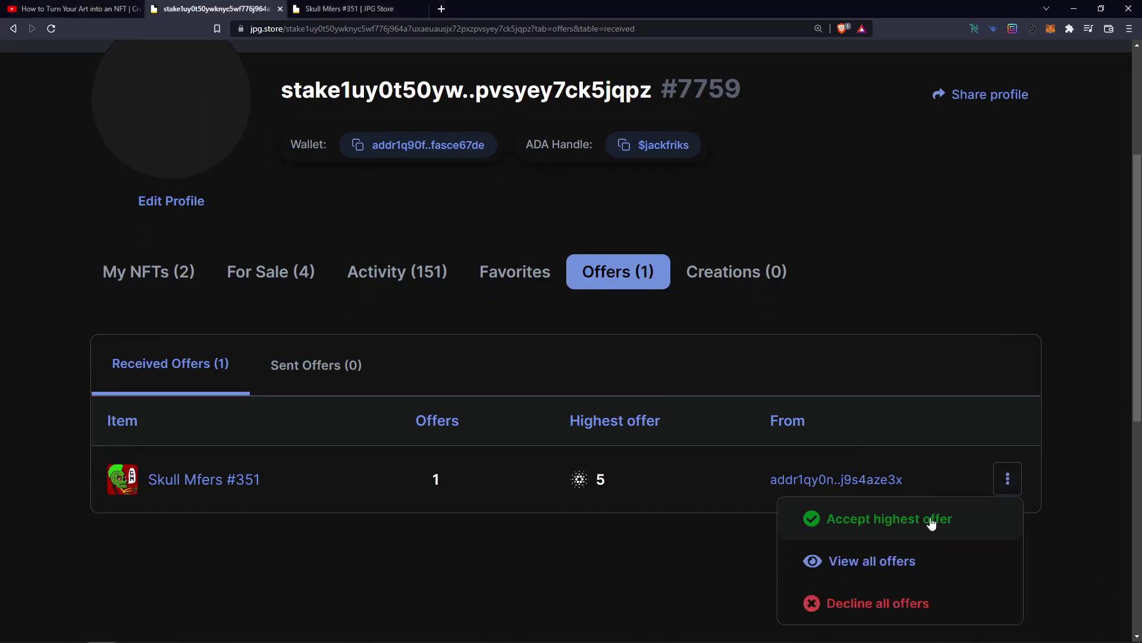
pyautogui.click(927, 565)
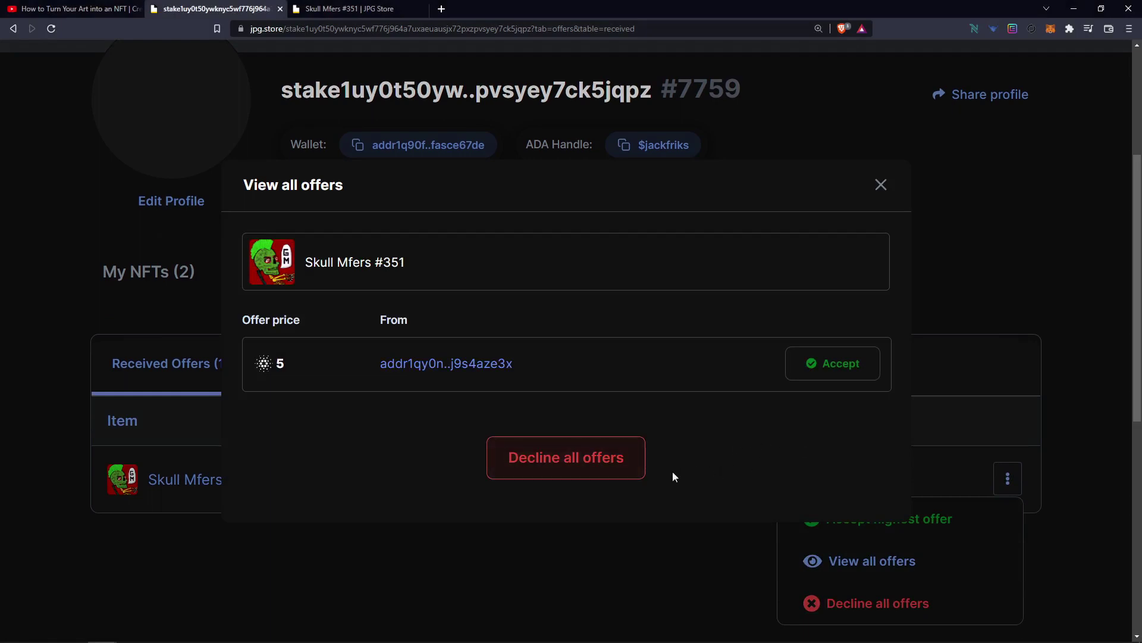
pyautogui.click(881, 185)
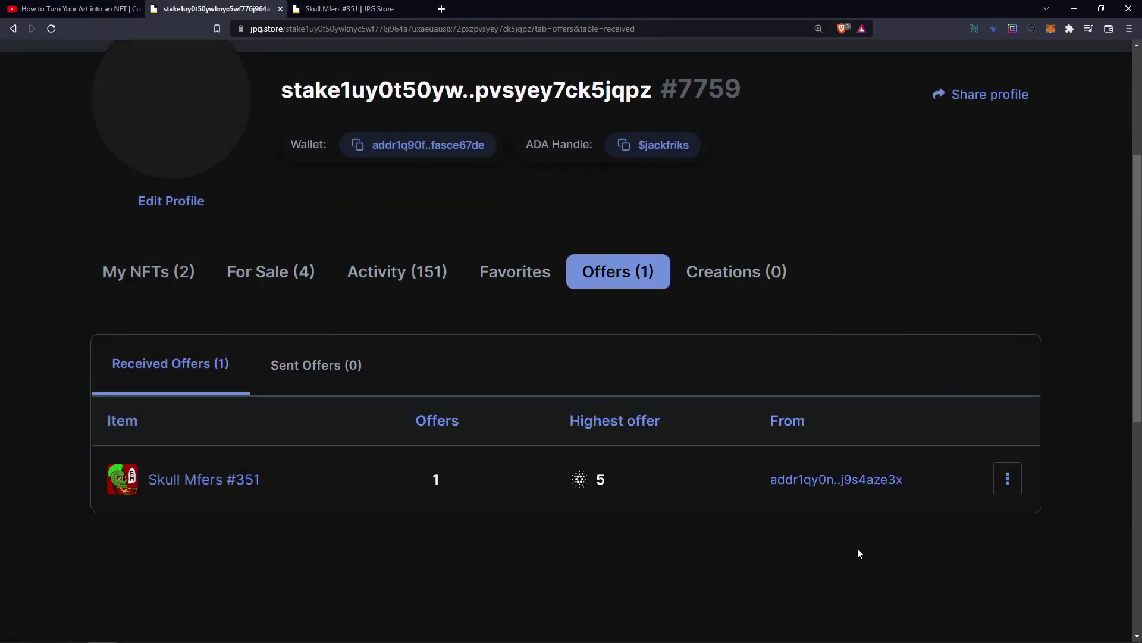
# Decline all offers on Skull Mfers #351, signing with the Nami wallet password.
pyautogui.click(1007, 480)
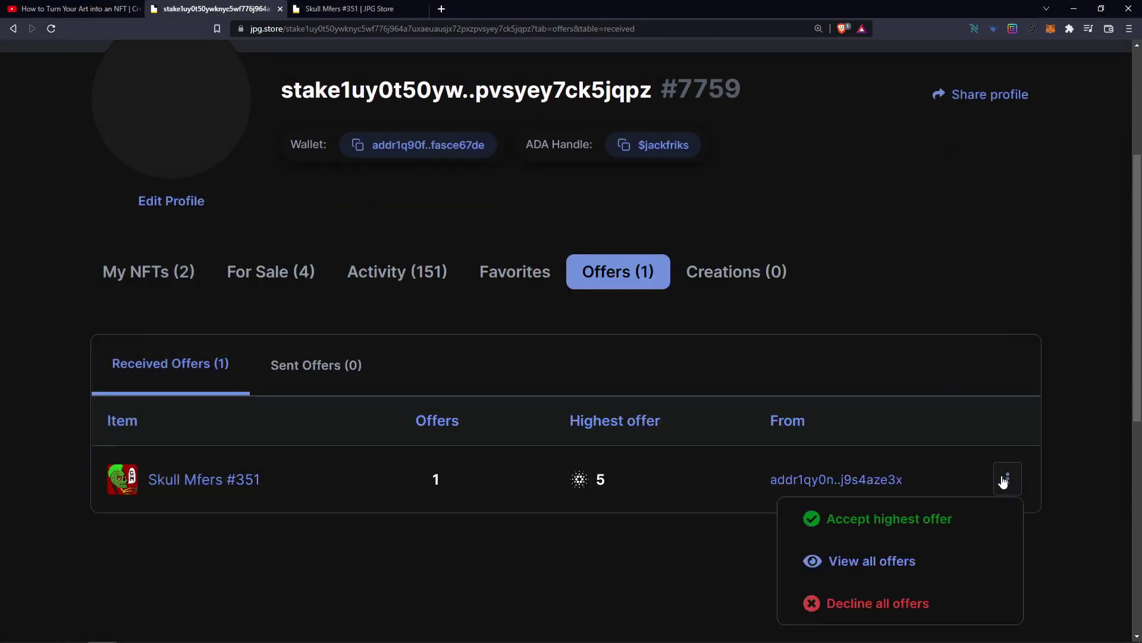
pyautogui.click(854, 615)
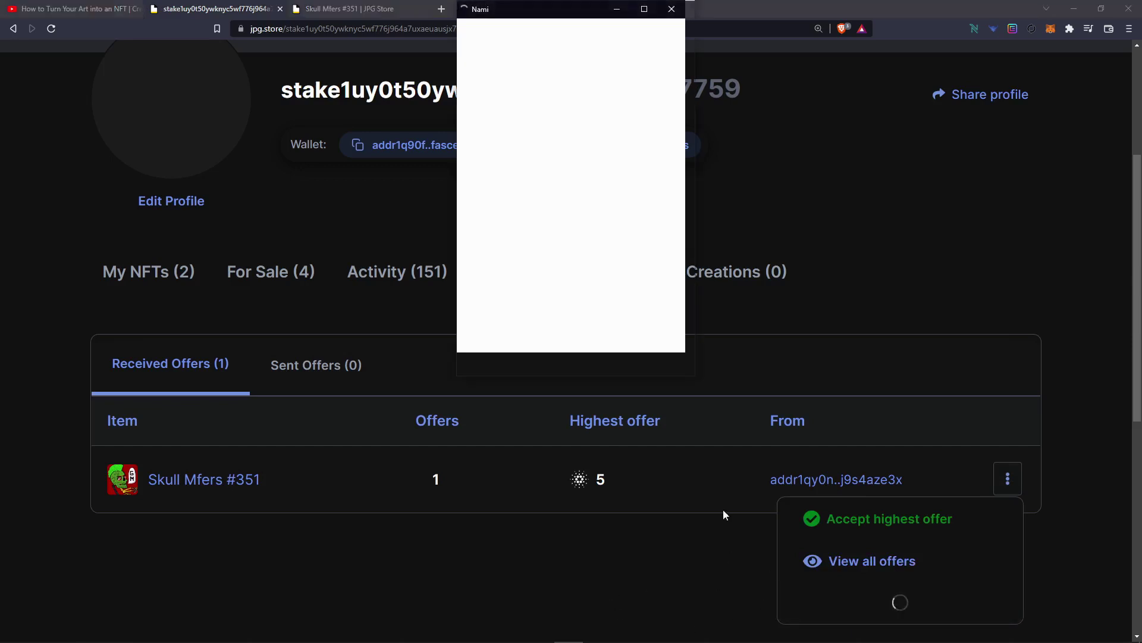
pyautogui.moveTo(506, 15); pyautogui.dragTo(479, 145)
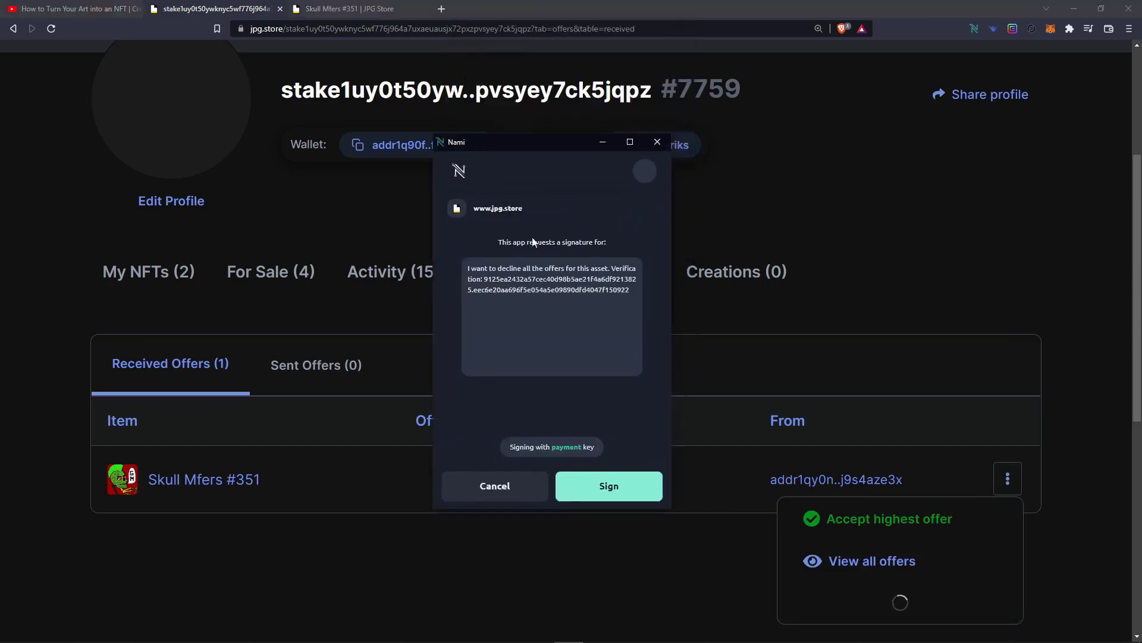
pyautogui.click(602, 491)
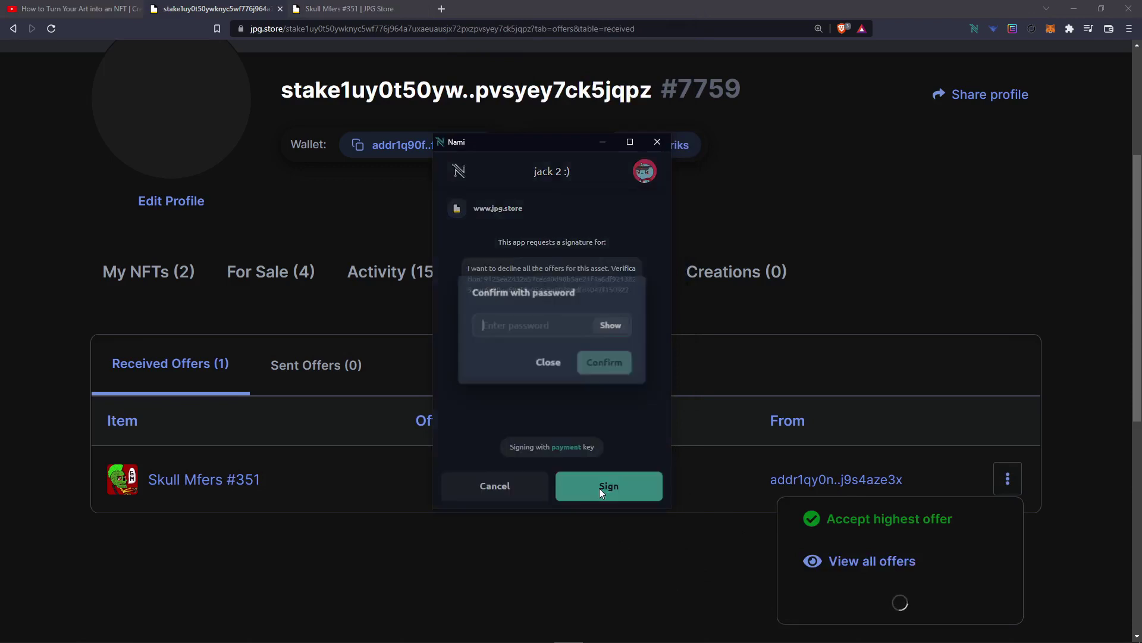
pyautogui.write('•••••••••••')
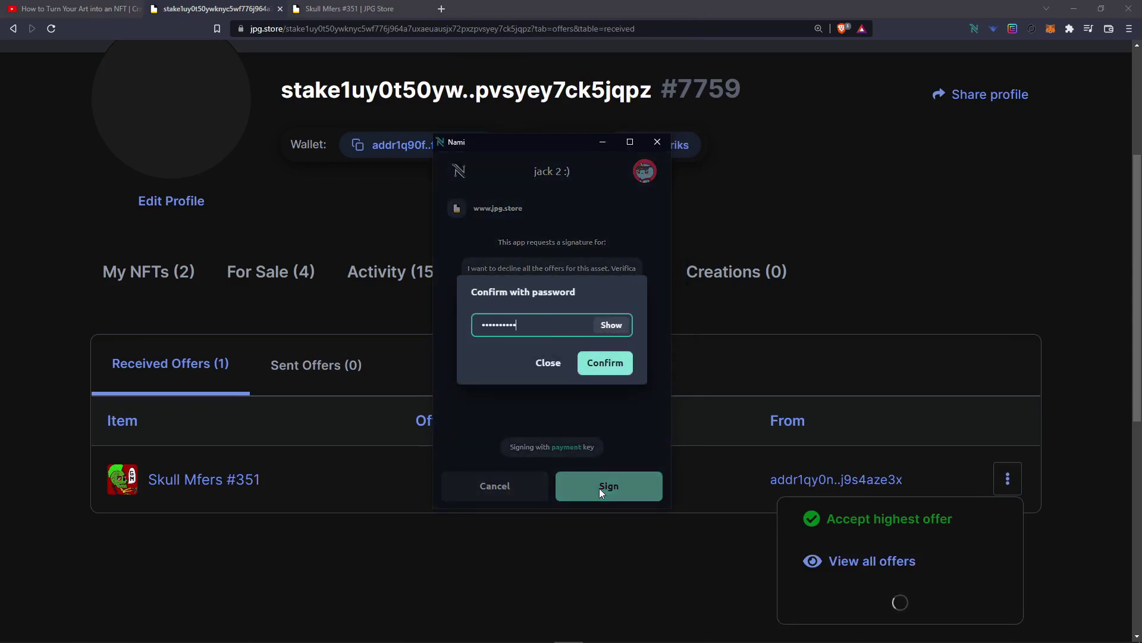
pyautogui.click(606, 363)
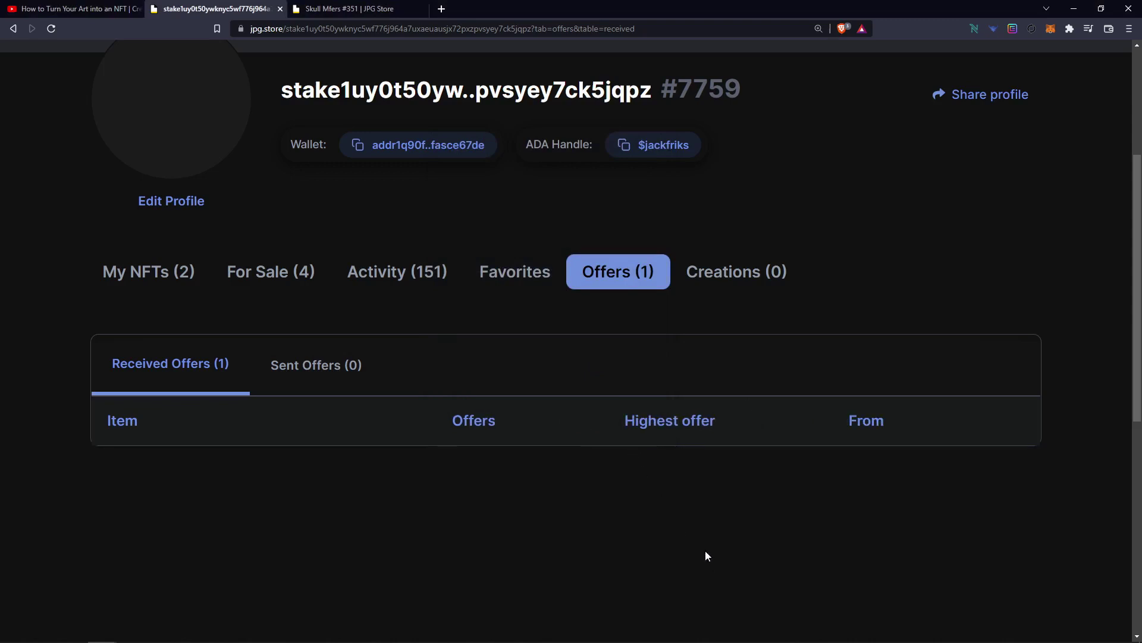
pyautogui.scroll(2, 705, 551)
pyautogui.scroll(1, 626, 482)
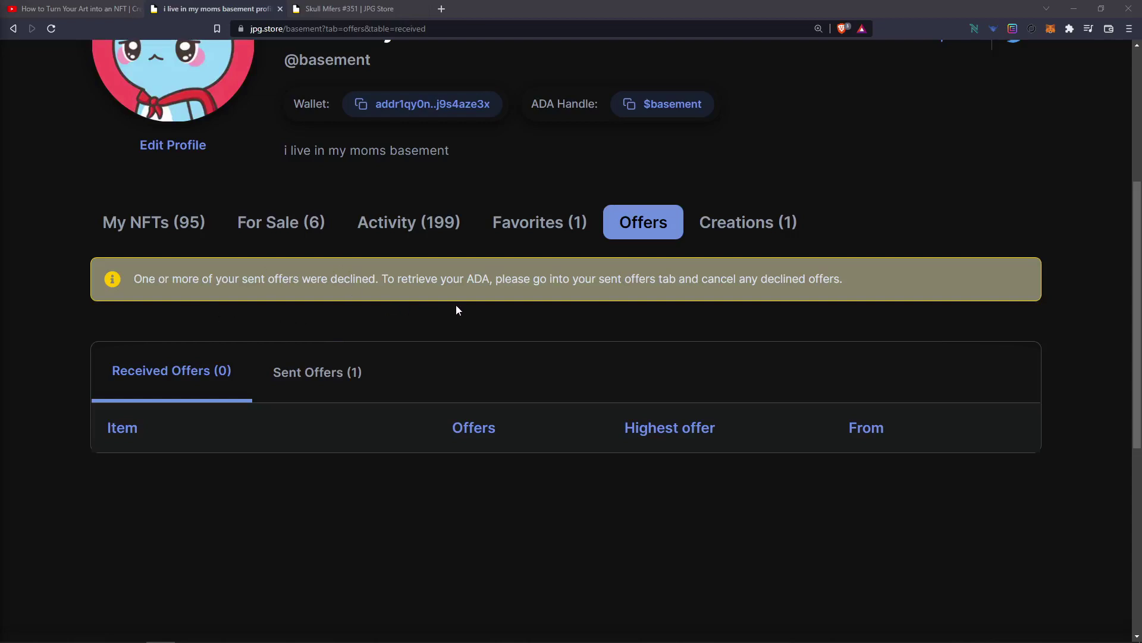
# Cancel the declined 5 ADA sent offer and sign the cancellation in Eternl.
pyautogui.click(288, 373)
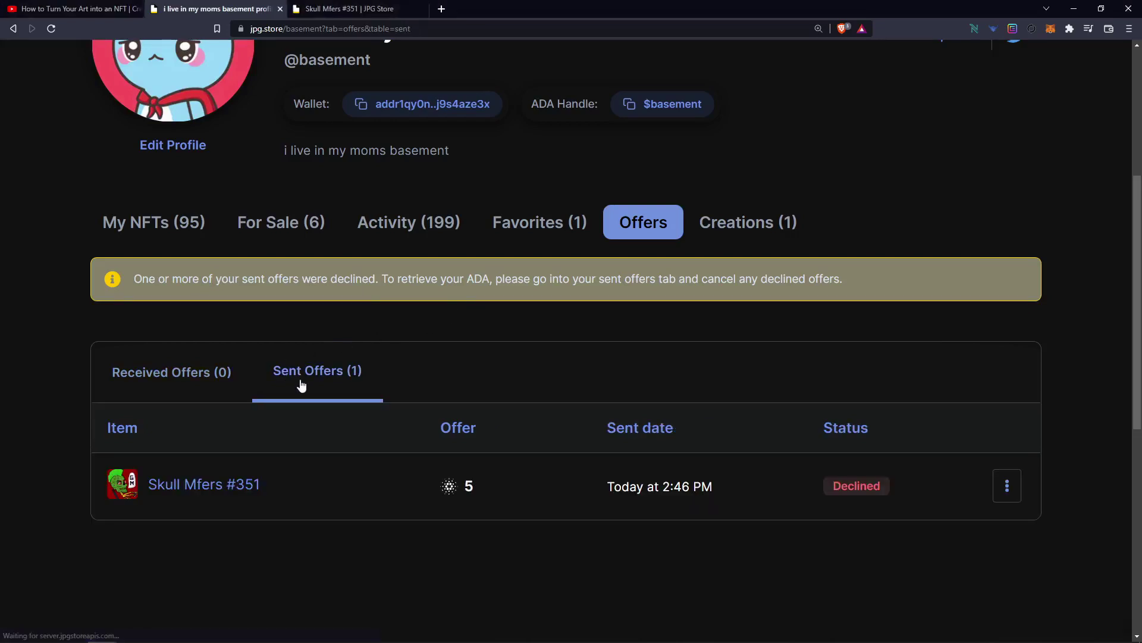
pyautogui.click(1007, 489)
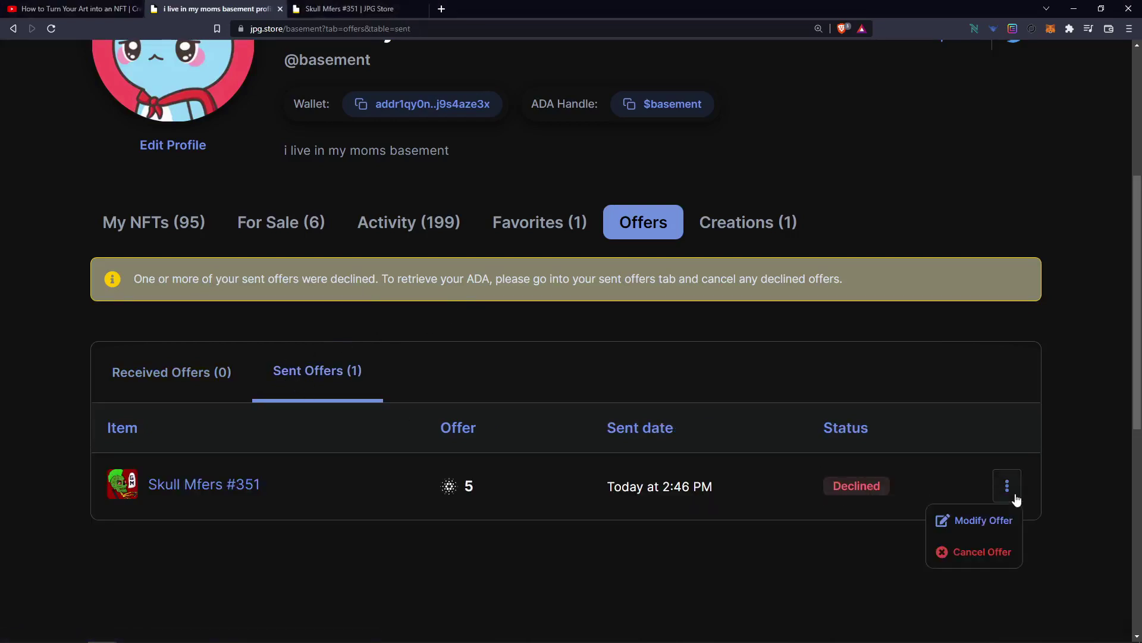
pyautogui.click(982, 551)
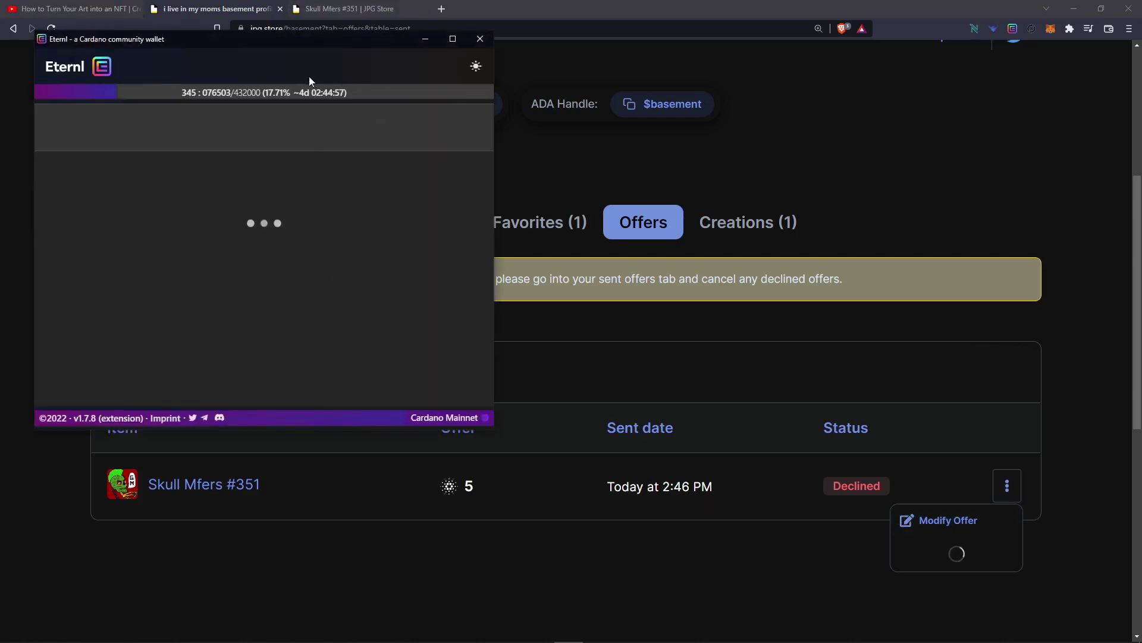
pyautogui.moveTo(283, 41)
pyautogui.mouseDown()
pyautogui.moveTo(757, 109)
pyautogui.moveTo(573, 154)
pyautogui.mouseUp()
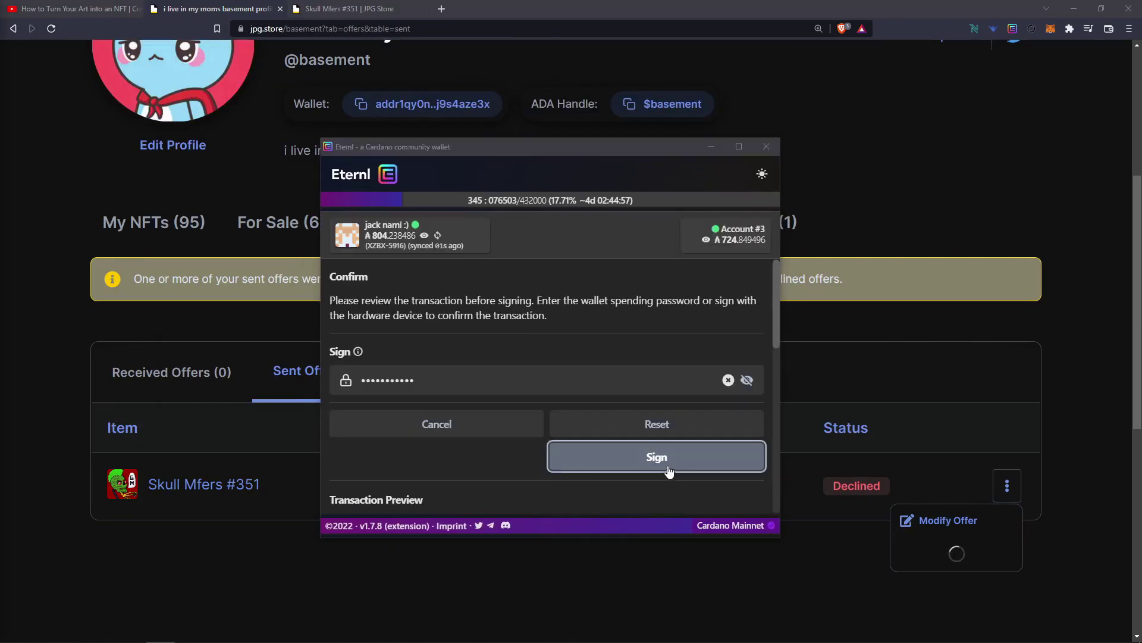
pyautogui.click(669, 464)
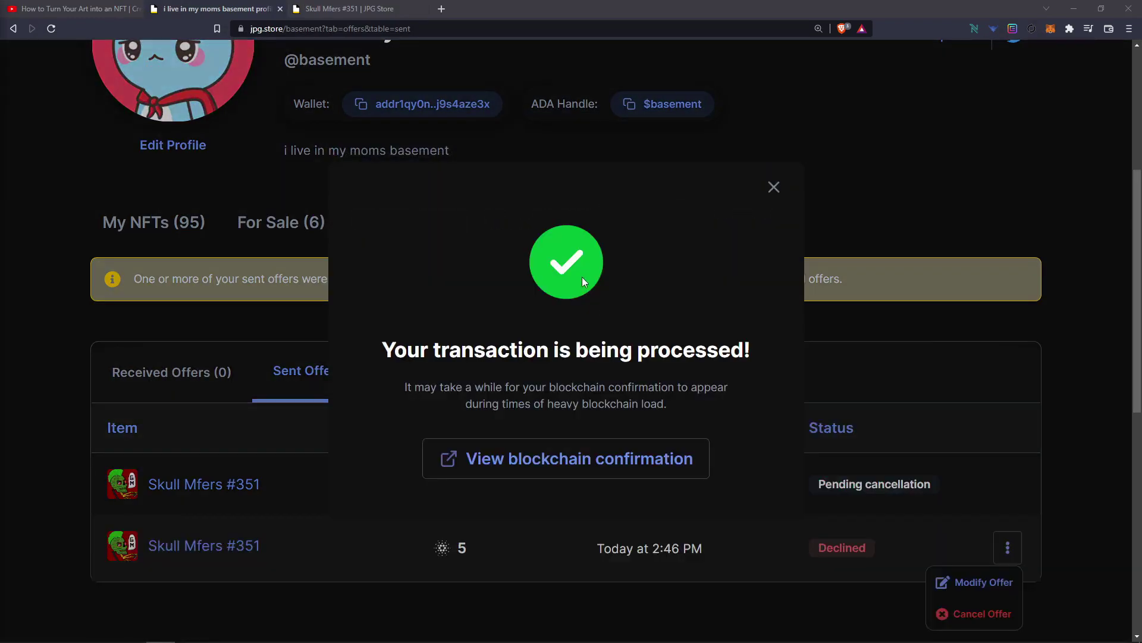